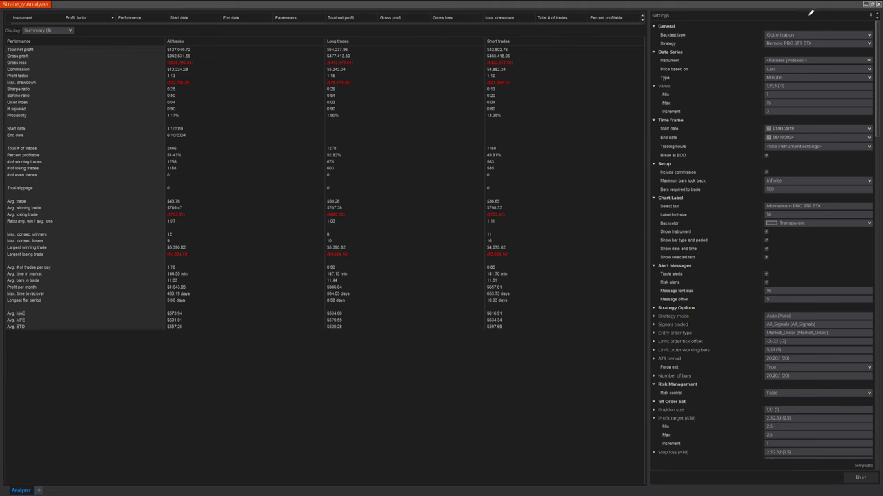
# - Draw a trade diagram below the performance table with an entry line and equal up and down arrows, each labelled R
pyautogui.moveTo(812, 16)
pyautogui.mouseDown()
pyautogui.moveTo(782, 46)
pyautogui.moveTo(823, 28)
pyautogui.mouseUp()
pyautogui.moveTo(302, 403); pyautogui.dragTo(327, 402)
pyautogui.moveTo(352, 340); pyautogui.dragTo(368, 338)
pyautogui.moveTo(356, 456); pyautogui.dragTo(377, 453)
pyautogui.moveTo(358, 397)
pyautogui.mouseDown()
pyautogui.moveTo(366, 333)
pyautogui.moveTo(369, 340)
pyautogui.mouseUp()
pyautogui.moveTo(355, 401)
pyautogui.mouseDown()
pyautogui.moveTo(366, 400)
pyautogui.moveTo(360, 454)
pyautogui.mouseUp()
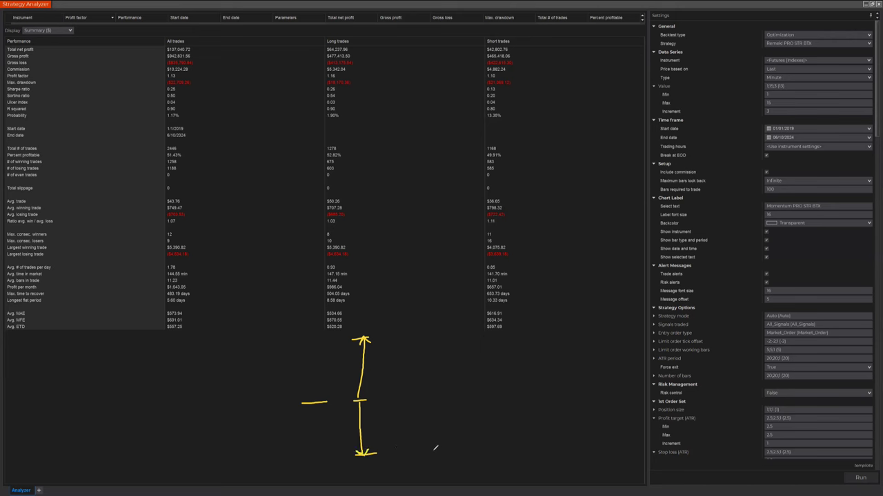
pyautogui.moveTo(383, 373)
pyautogui.mouseDown()
pyautogui.moveTo(382, 360)
pyautogui.moveTo(395, 372)
pyautogui.mouseUp()
pyautogui.moveTo(387, 412)
pyautogui.mouseDown()
pyautogui.moveTo(387, 425)
pyautogui.moveTo(394, 414)
pyautogui.moveTo(398, 424)
pyautogui.mouseUp()
# - Draw a rising price channel beside the R diagram, with a midline, a vertical span arrow, a circled entry, and target and stop marks
pyautogui.moveTo(463, 400)
pyautogui.mouseDown()
pyautogui.moveTo(482, 369)
pyautogui.moveTo(584, 331)
pyautogui.mouseUp()
pyautogui.moveTo(522, 459); pyautogui.dragTo(673, 399)
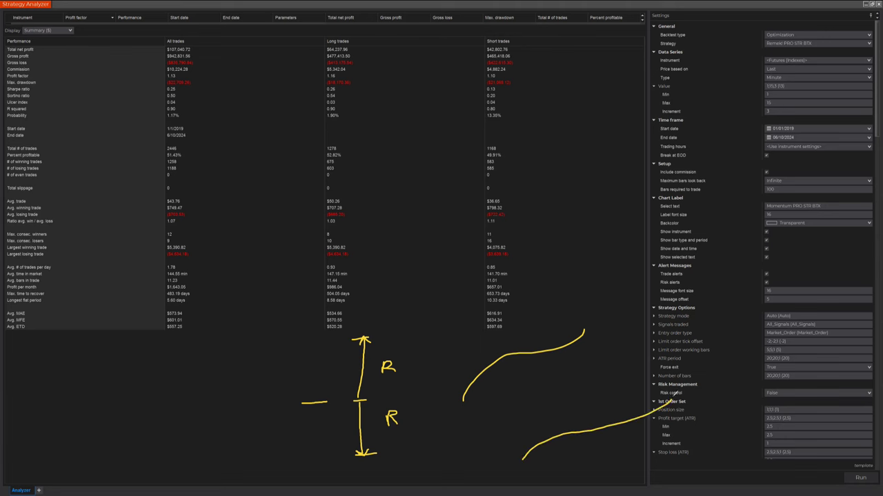
pyautogui.moveTo(540, 399)
pyautogui.mouseDown()
pyautogui.moveTo(618, 366)
pyautogui.moveTo(573, 364)
pyautogui.moveTo(571, 342)
pyautogui.moveTo(576, 349)
pyautogui.mouseUp()
pyautogui.moveTo(575, 381)
pyautogui.mouseDown()
pyautogui.moveTo(566, 428)
pyautogui.moveTo(574, 420)
pyautogui.mouseUp()
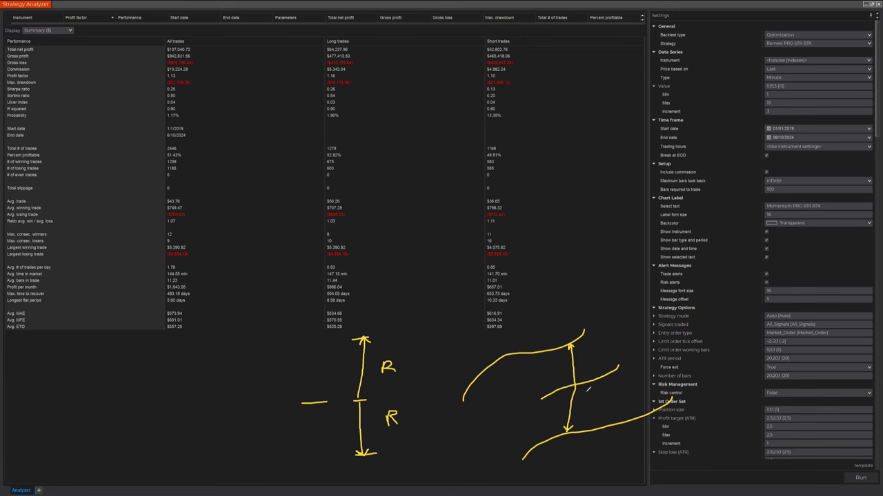
pyautogui.moveTo(593, 368)
pyautogui.mouseDown()
pyautogui.moveTo(588, 378)
pyautogui.moveTo(594, 370)
pyautogui.mouseUp()
pyautogui.moveTo(592, 366)
pyautogui.mouseDown()
pyautogui.moveTo(591, 328)
pyautogui.moveTo(602, 326)
pyautogui.mouseUp()
pyautogui.moveTo(584, 424); pyautogui.dragTo(606, 422)
# - Frame the R diagram with a rectangle and clear all the drawings from the screen
pyautogui.moveTo(423, 327)
pyautogui.mouseDown()
pyautogui.moveTo(284, 320)
pyautogui.moveTo(296, 465)
pyautogui.moveTo(410, 465)
pyautogui.moveTo(424, 429)
pyautogui.moveTo(425, 324)
pyautogui.mouseUp()
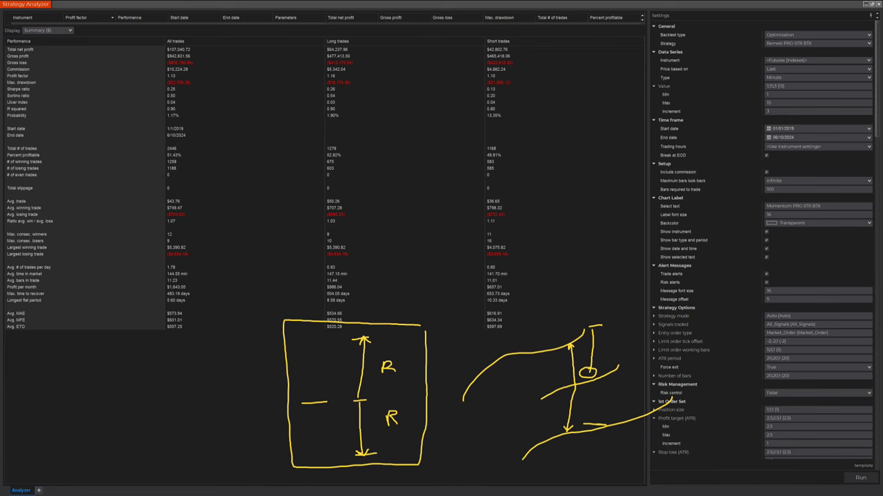
pyautogui.press('e')
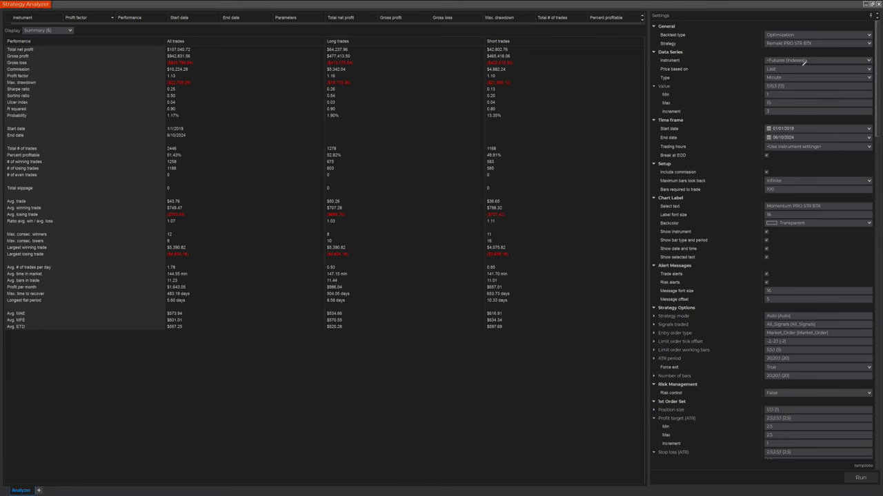
# - Circle the STR BTK part of the strategy name and select all Futures (Indexes) instruments for the optimization
pyautogui.moveTo(808, 38)
pyautogui.mouseDown()
pyautogui.moveTo(794, 46)
pyautogui.moveTo(811, 41)
pyautogui.mouseUp()
pyautogui.click(868, 61)
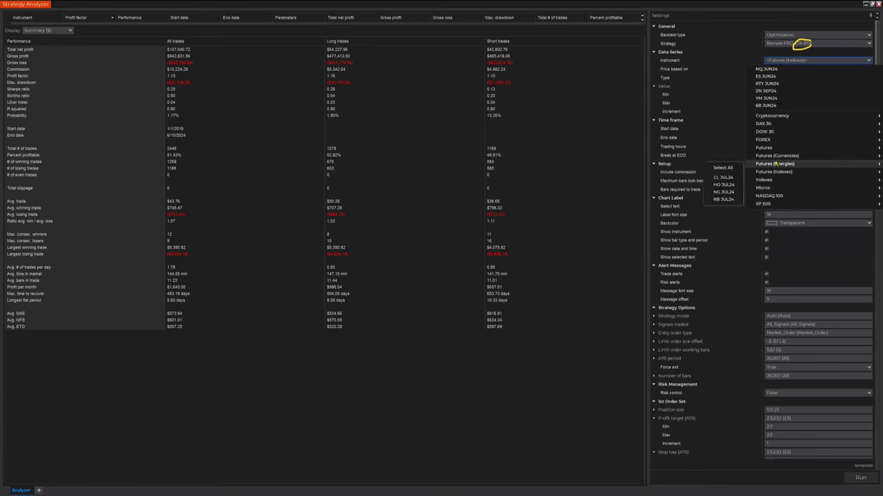
pyautogui.moveTo(775, 172)
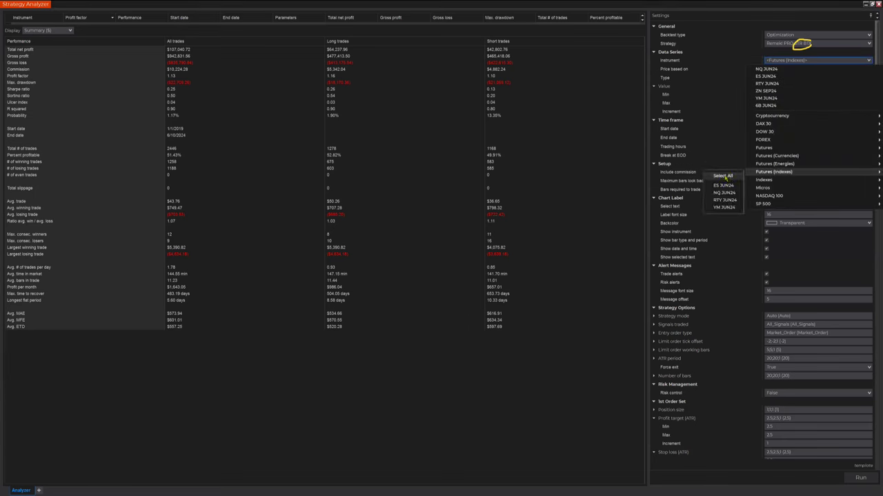
pyautogui.click(724, 177)
# - Check the data series value range and the end date, and expand the position size settings of the 1st Order Set
pyautogui.write('3')
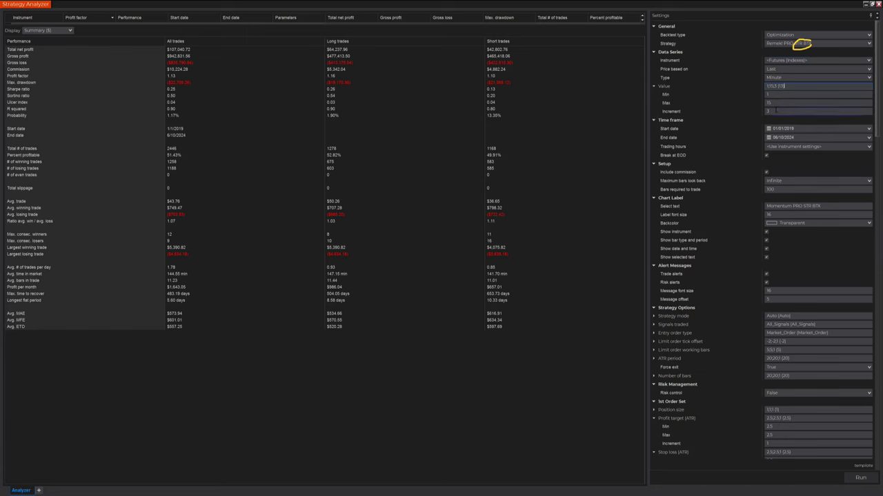
pyautogui.click(767, 95)
pyautogui.click(775, 111)
pyautogui.click(794, 136)
pyautogui.scroll(-4, 796, 266)
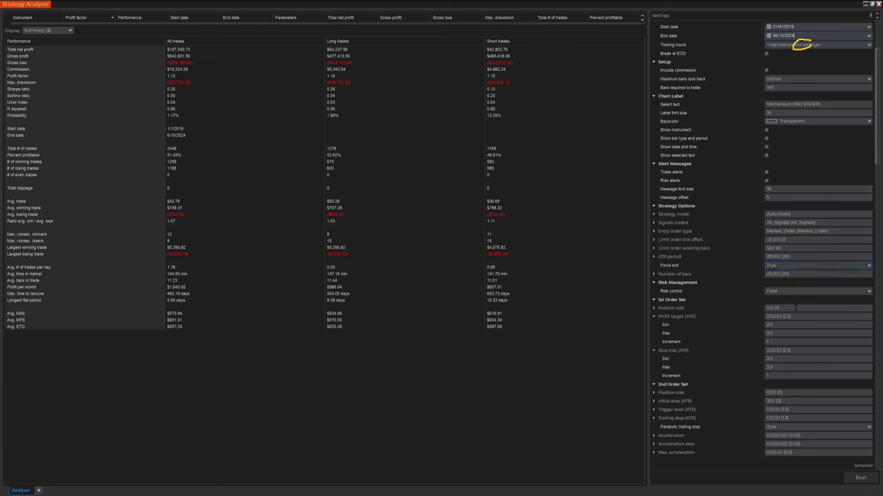
pyautogui.click(656, 308)
pyautogui.click(768, 316)
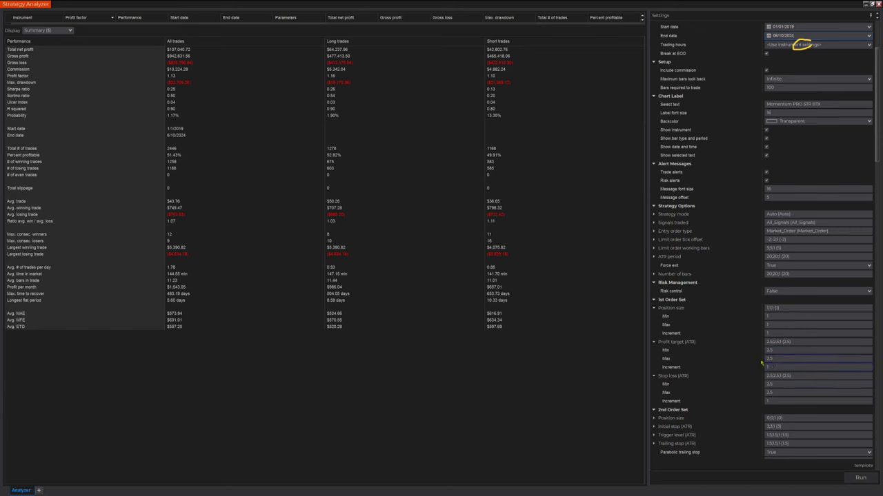
# - Review the remaining strategy settings through the order properties and run the optimization
pyautogui.scroll(-2, 755, 351)
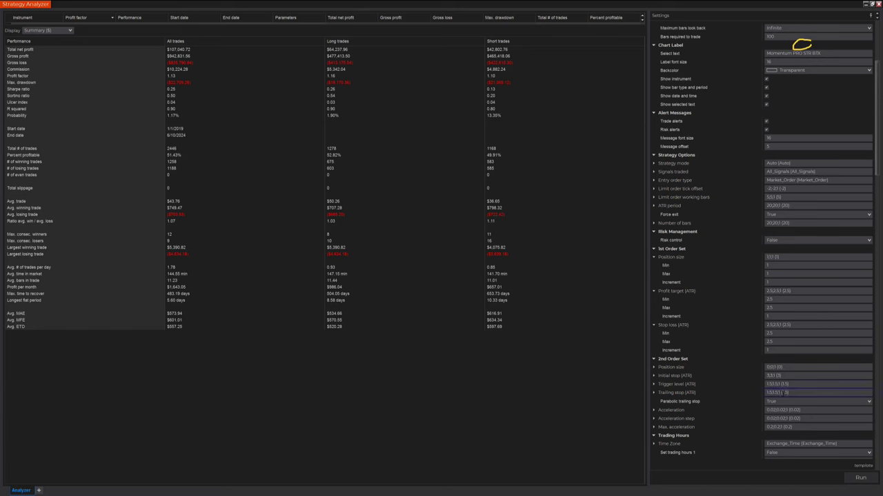
pyautogui.scroll(-4, 734, 421)
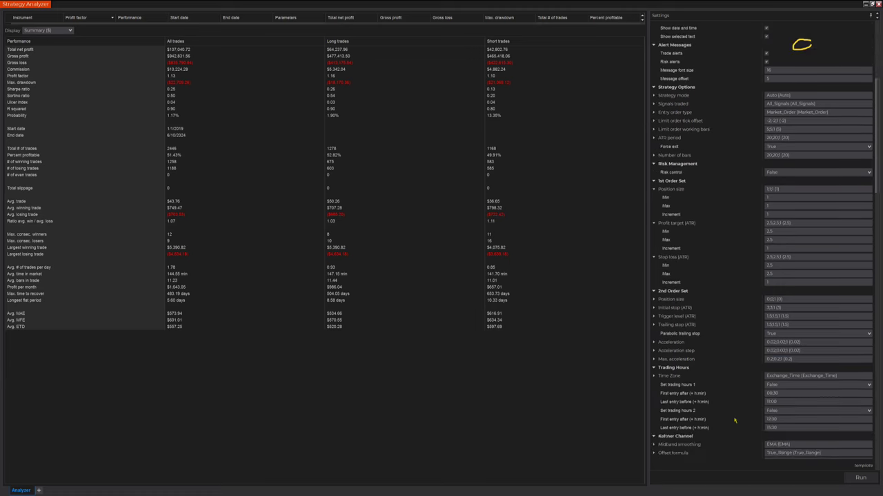
pyautogui.scroll(-4, 735, 421)
pyautogui.scroll(-10, 733, 418)
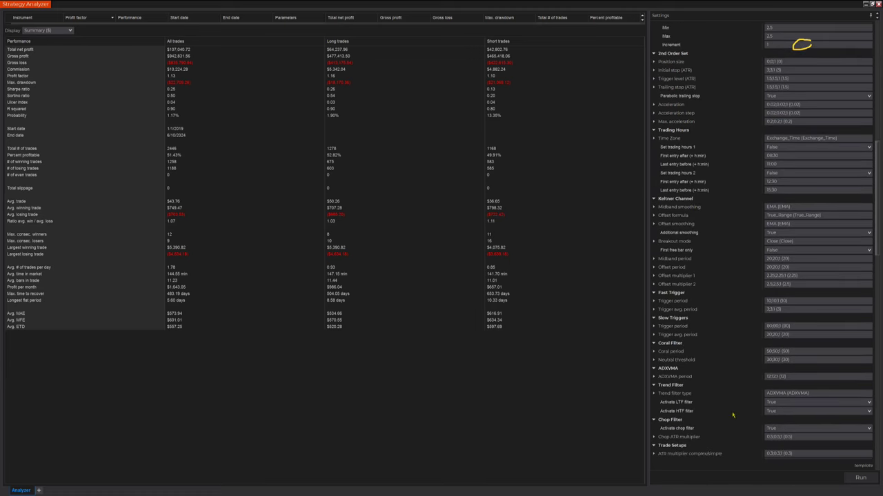
pyautogui.scroll(-20, 733, 415)
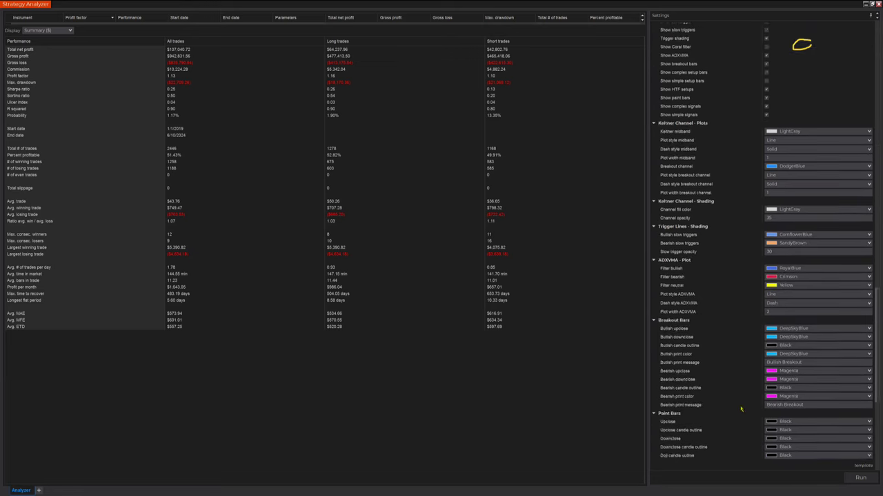
pyautogui.scroll(-15, 740, 410)
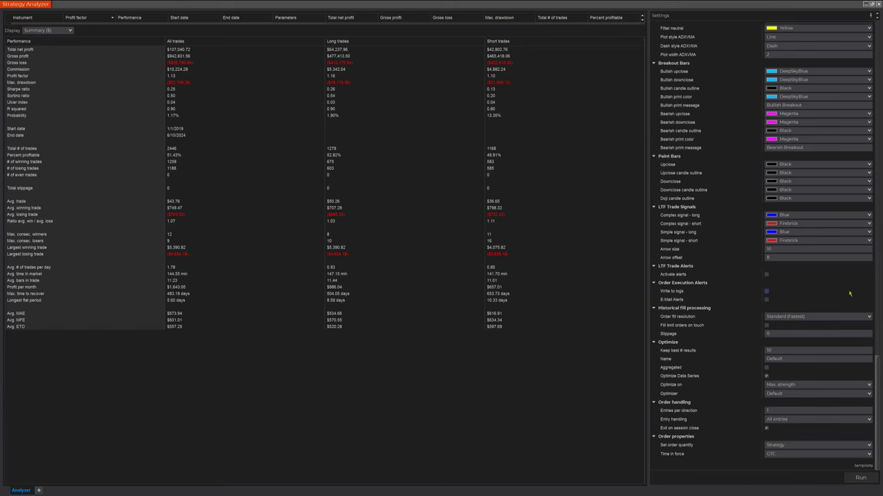
pyautogui.click(858, 478)
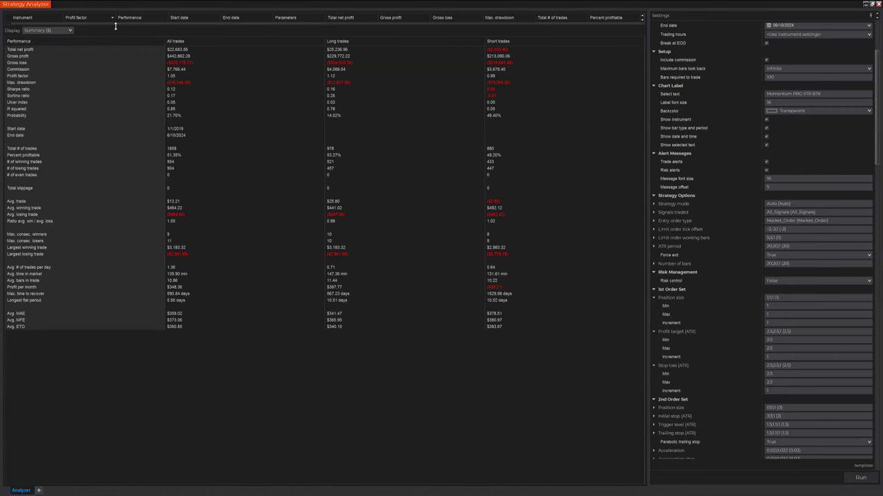
# - Enlarge the optimization results grid to show every instrument and sort it by profit factor in descending order
pyautogui.moveTo(117, 24); pyautogui.dragTo(116, 82)
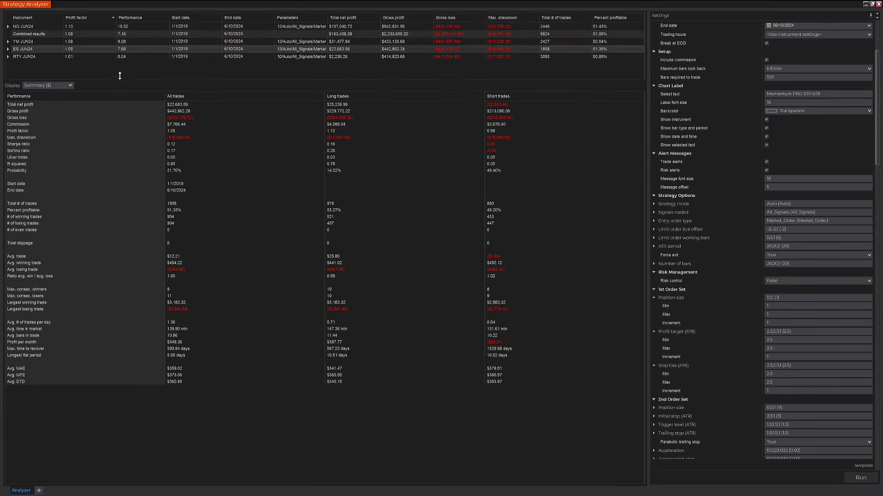
pyautogui.click(74, 20)
pyautogui.click(74, 20)
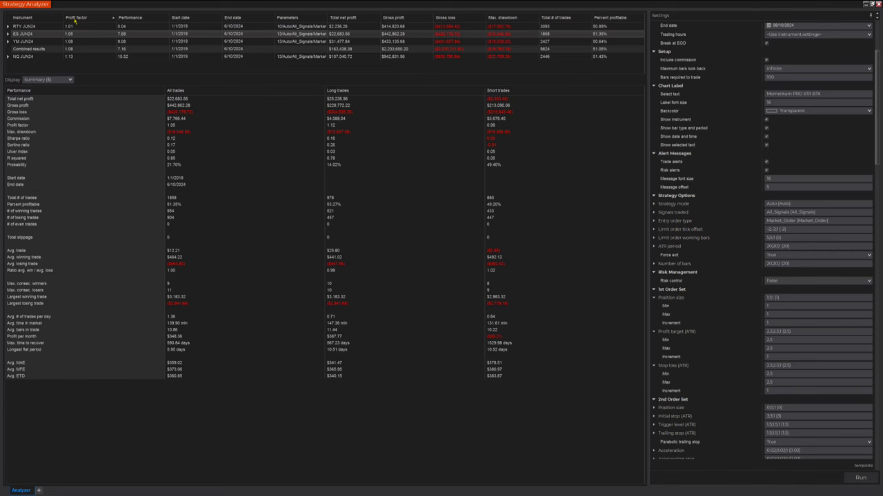
pyautogui.click(75, 19)
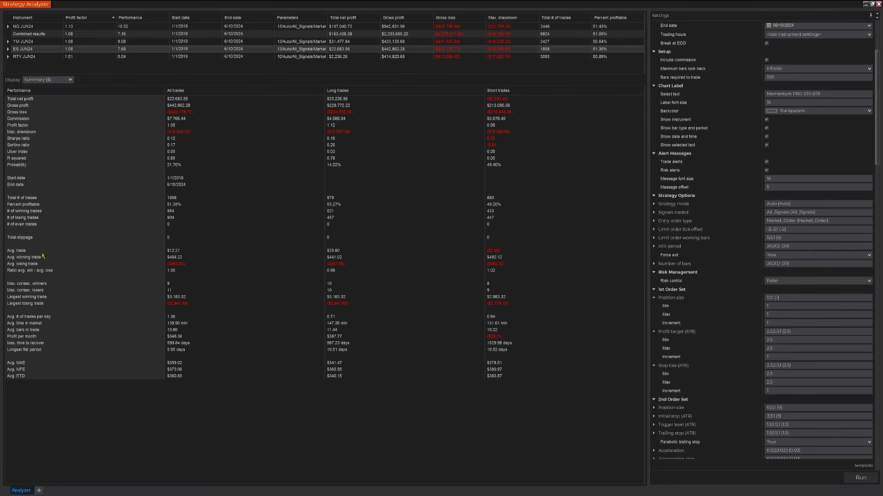
# - Outline the total number of trades, percent profitable, and start and end date columns in the results grid
pyautogui.moveTo(569, 12)
pyautogui.mouseDown()
pyautogui.moveTo(531, 20)
pyautogui.moveTo(528, 70)
pyautogui.moveTo(571, 66)
pyautogui.moveTo(570, 12)
pyautogui.mouseUp()
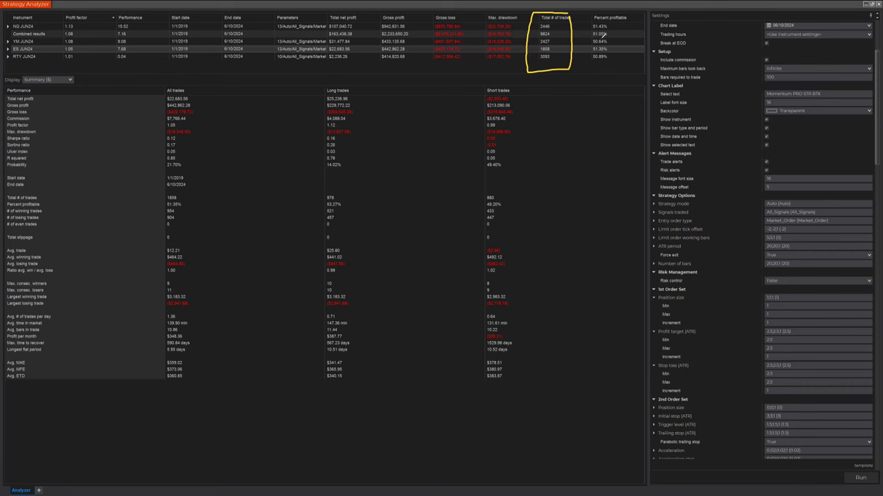
pyautogui.moveTo(585, 11)
pyautogui.mouseDown()
pyautogui.moveTo(591, 63)
pyautogui.moveTo(628, 69)
pyautogui.moveTo(633, 32)
pyautogui.moveTo(623, 9)
pyautogui.mouseUp()
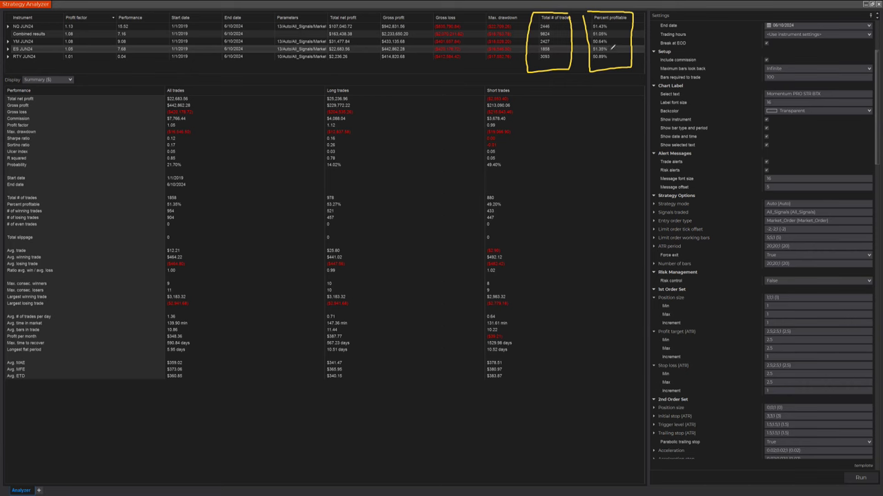
pyautogui.moveTo(265, 6)
pyautogui.mouseDown()
pyautogui.moveTo(149, 15)
pyautogui.moveTo(160, 69)
pyautogui.moveTo(243, 74)
pyautogui.moveTo(270, 22)
pyautogui.moveTo(260, 4)
pyautogui.mouseUp()
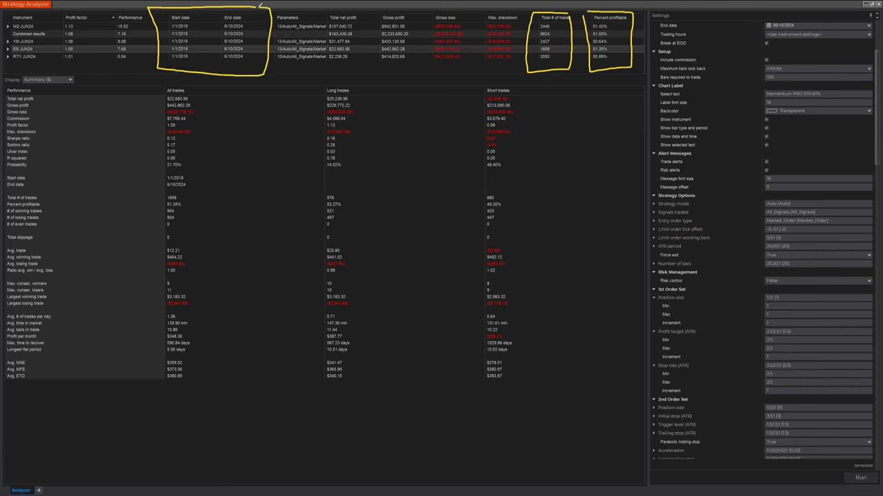
# - Expand the NQ JUN24 results, clear the outlines, and mark its top run's parameter and the data series value range
pyautogui.click(8, 26)
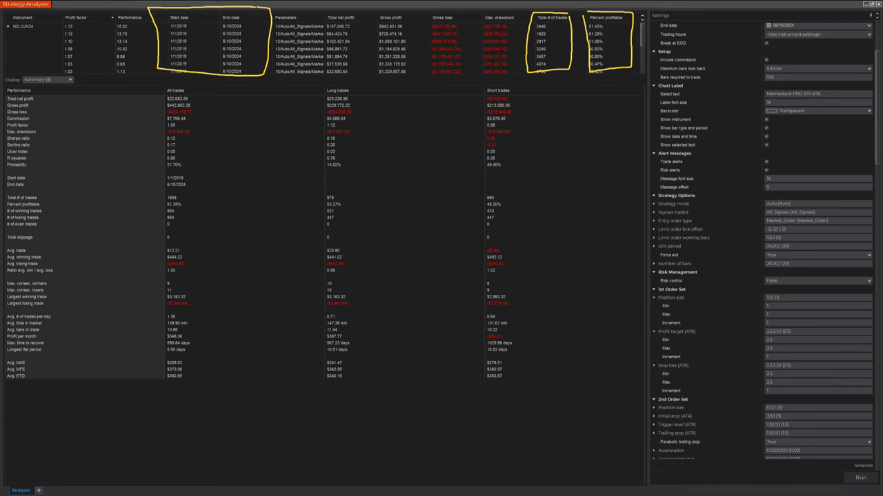
pyautogui.press('Escape')
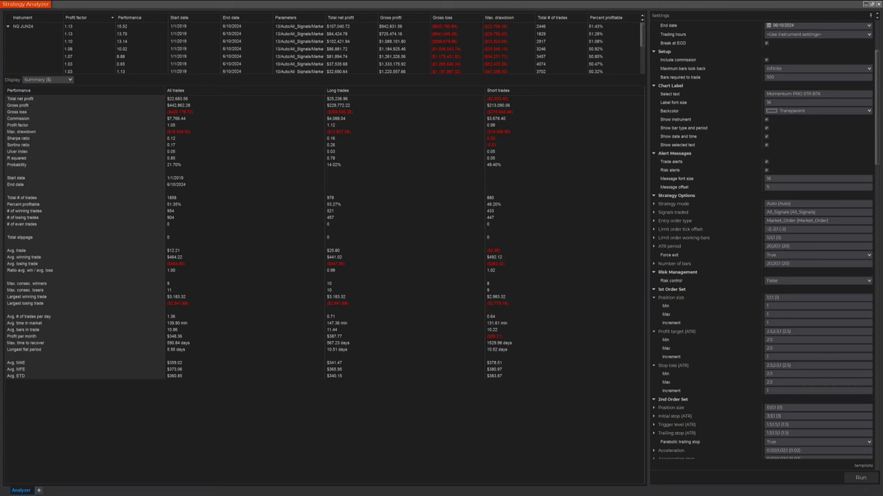
pyautogui.moveTo(282, 29)
pyautogui.moveTo(296, 11); pyautogui.dragTo(275, 6)
pyautogui.scroll(5, 871, 27)
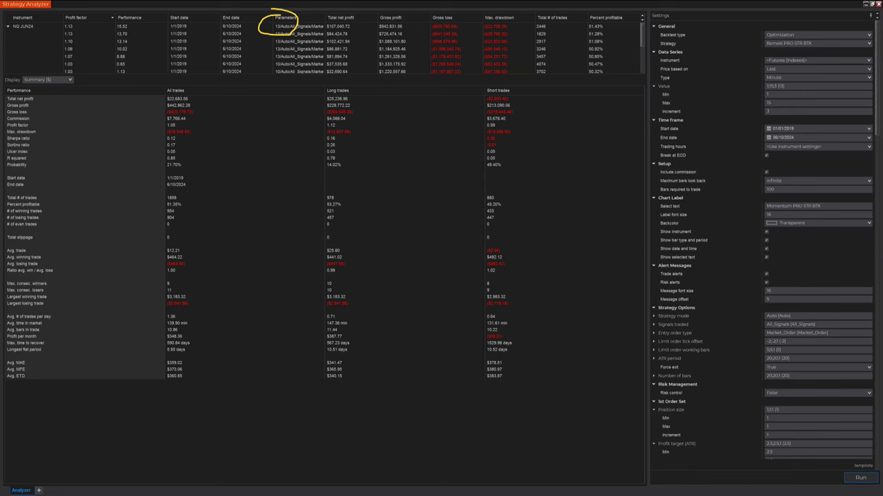
pyautogui.moveTo(793, 76)
pyautogui.mouseDown()
pyautogui.moveTo(755, 81)
pyautogui.moveTo(761, 112)
pyautogui.moveTo(796, 70)
pyautogui.moveTo(784, 91)
pyautogui.mouseUp()
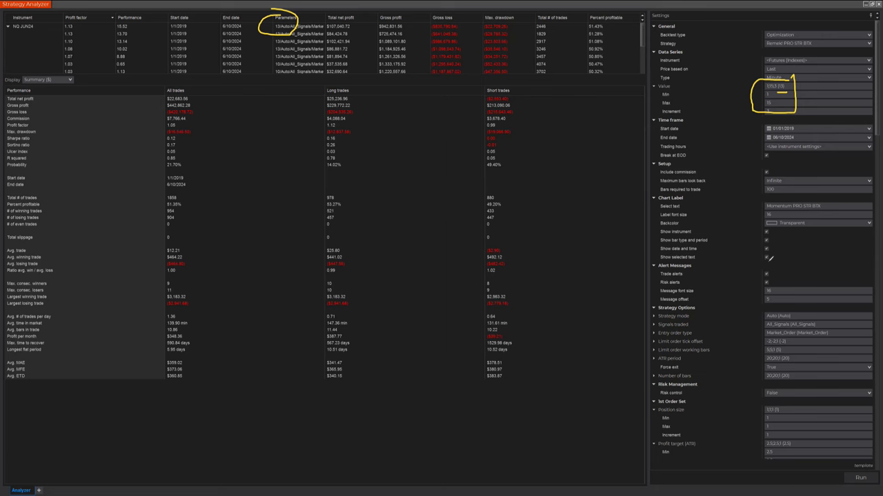
# - Switch the results display to Analysis and enlarge the Cumulative Net Profit graph to fill the area below the grid
pyautogui.click(70, 80)
pyautogui.click(57, 100)
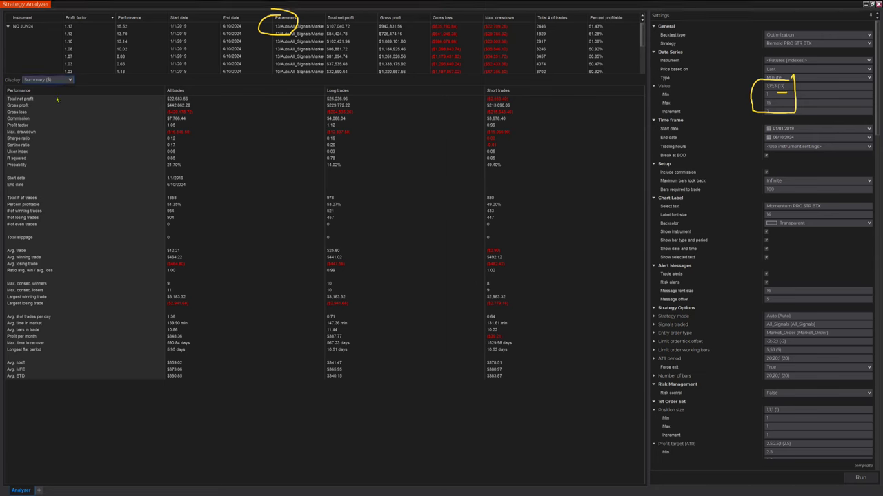
pyautogui.press('Down')
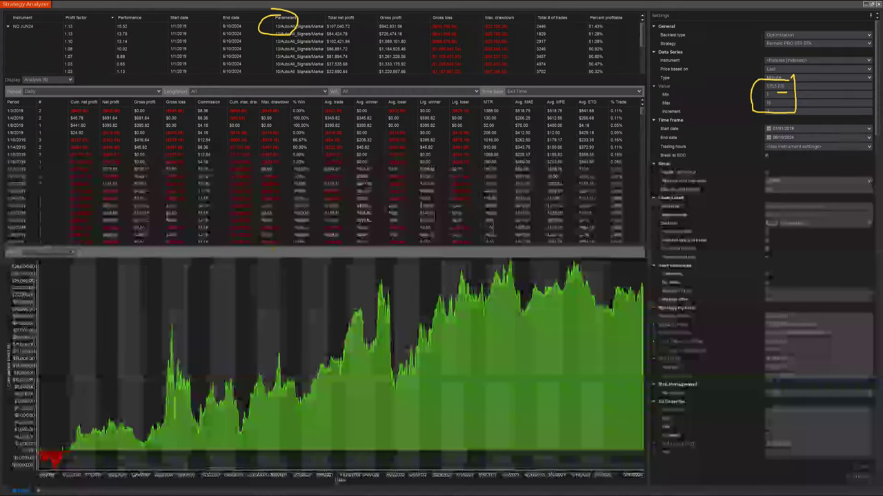
pyautogui.moveTo(272, 245); pyautogui.dragTo(354, 91)
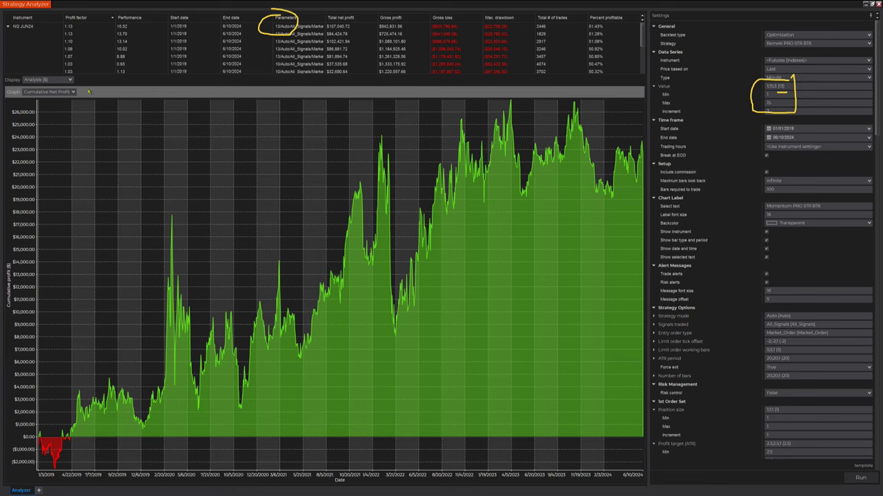
# - Collapse the NQ JUN24 results and examine the individual runs of YM JUN24, ES JUN24 and RTY JUN24 in turn
pyautogui.click(8, 27)
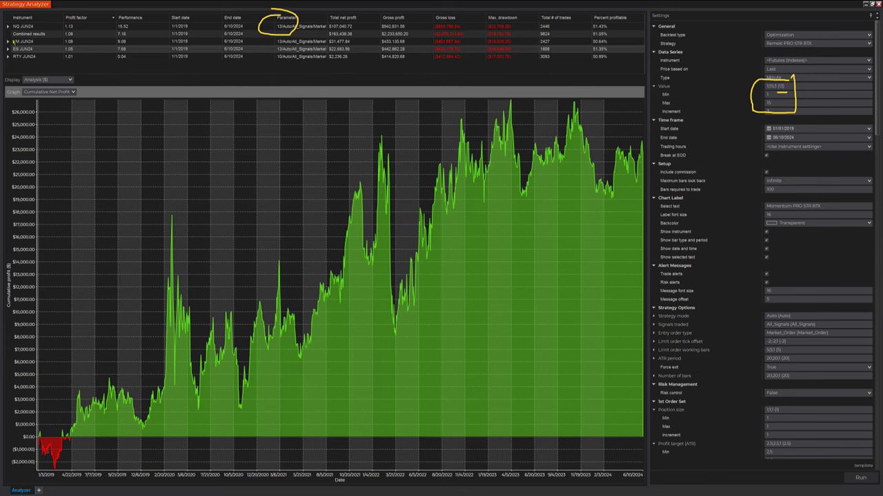
pyautogui.click(7, 42)
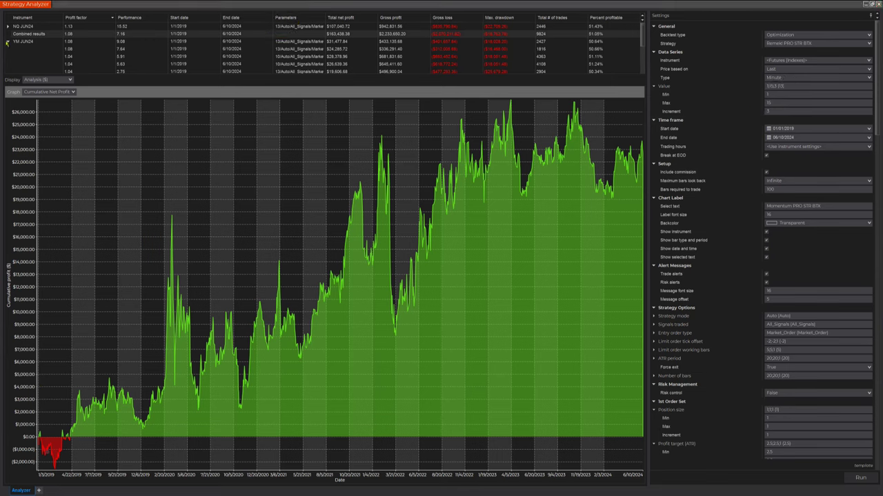
pyautogui.click(8, 42)
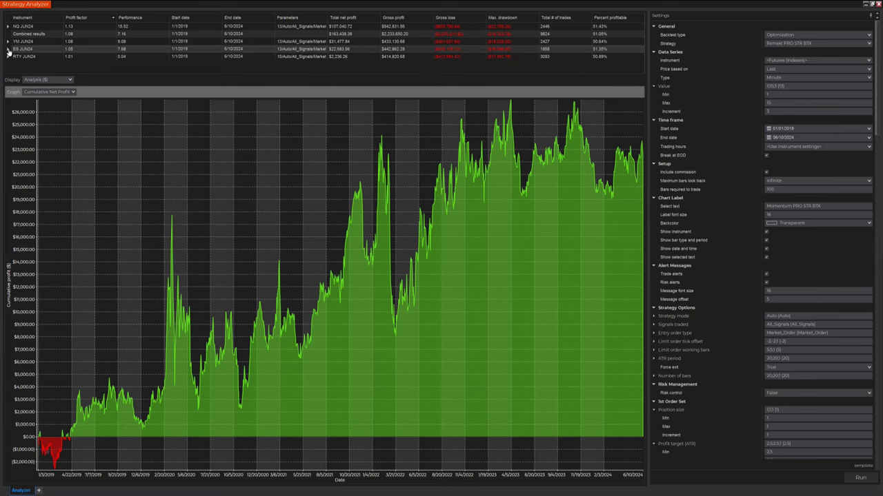
pyautogui.click(7, 49)
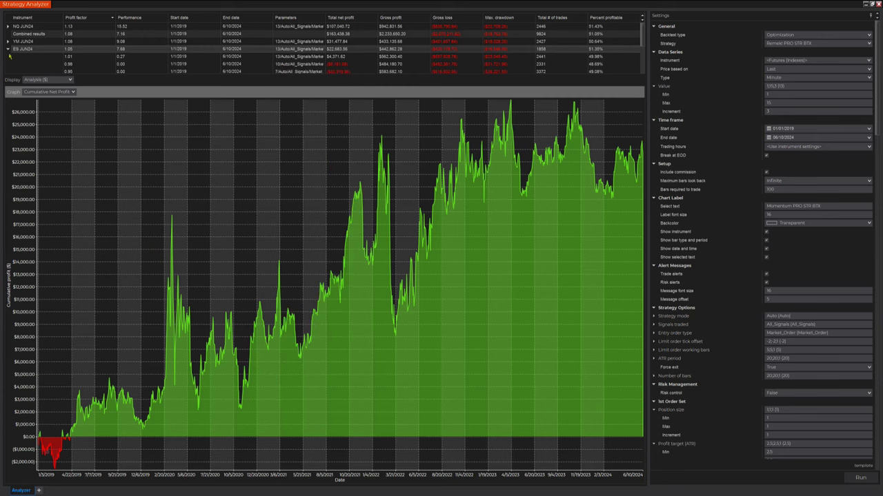
pyautogui.click(8, 50)
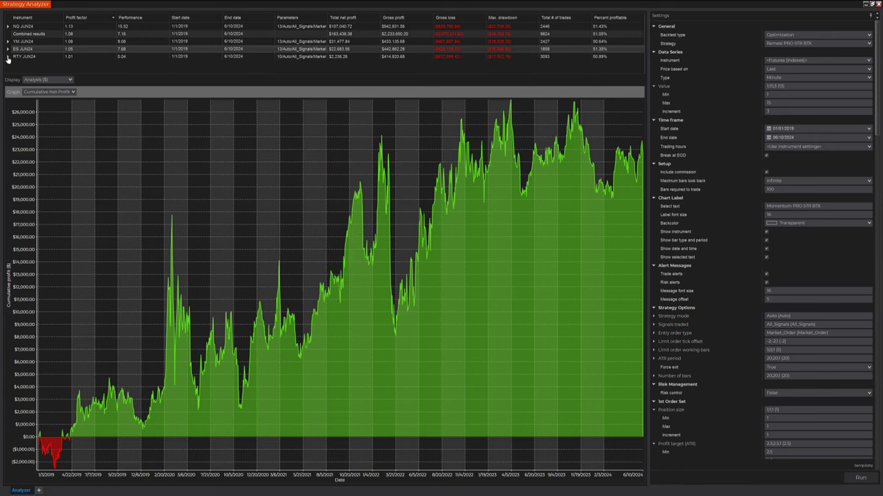
pyautogui.click(8, 57)
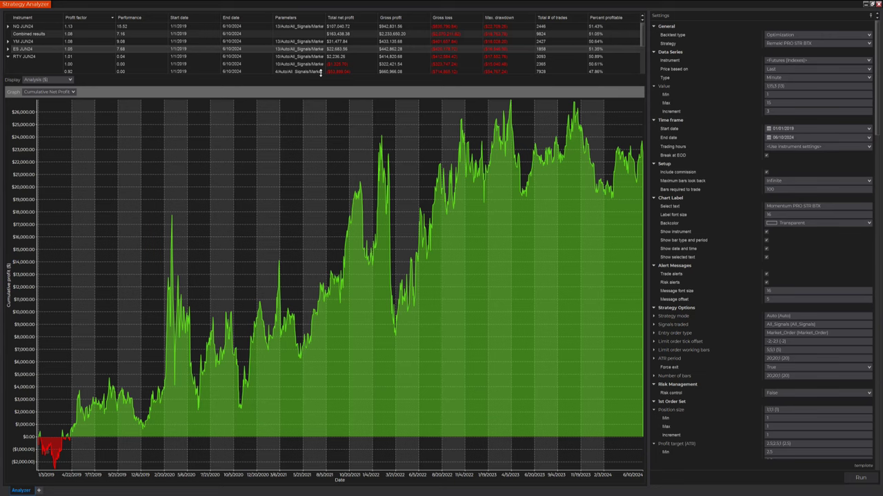
# - Review the strategy settings from the order sets and trading hours through the channel and filter parameters to the display and plot options
pyautogui.scroll(-3, 738, 435)
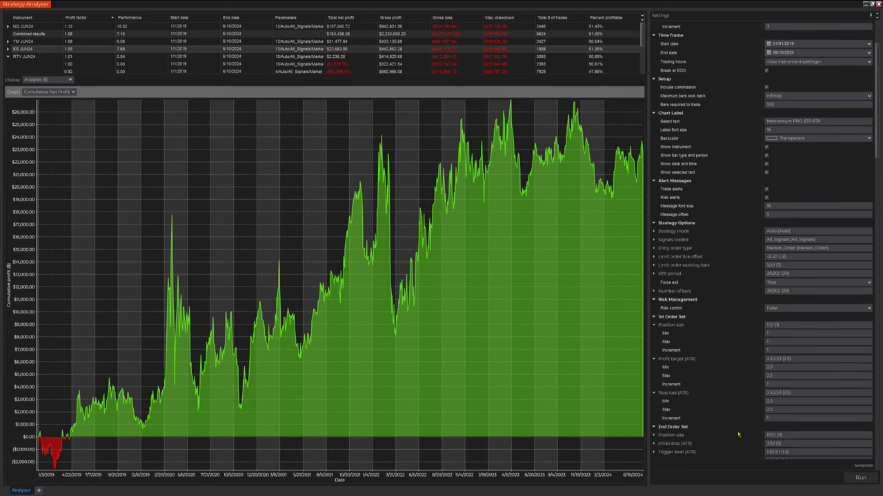
pyautogui.scroll(-3, 738, 435)
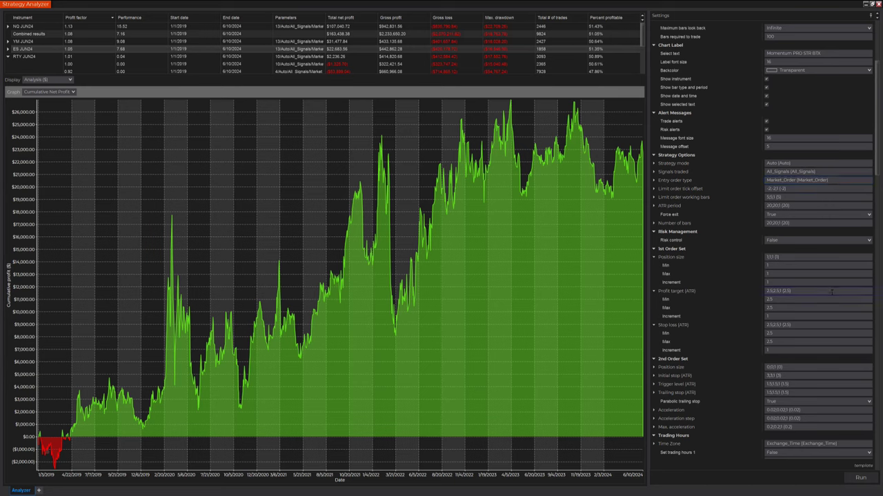
pyautogui.scroll(-4, 831, 292)
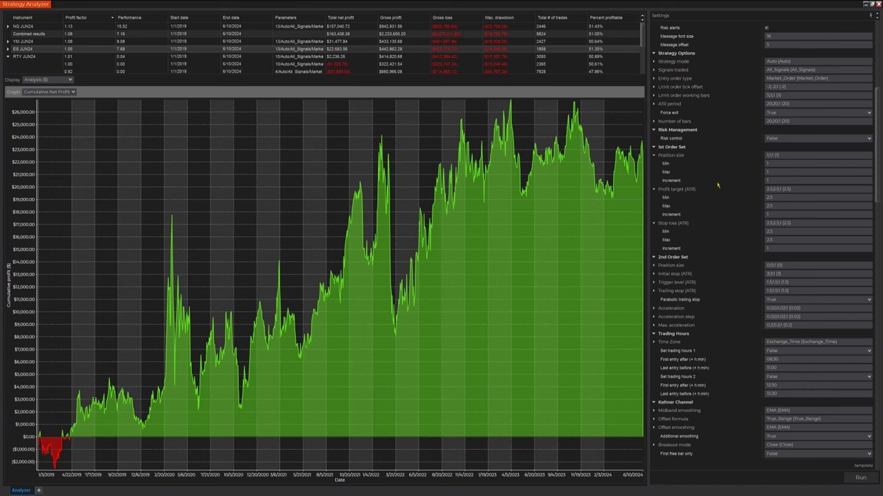
pyautogui.scroll(-10, 730, 402)
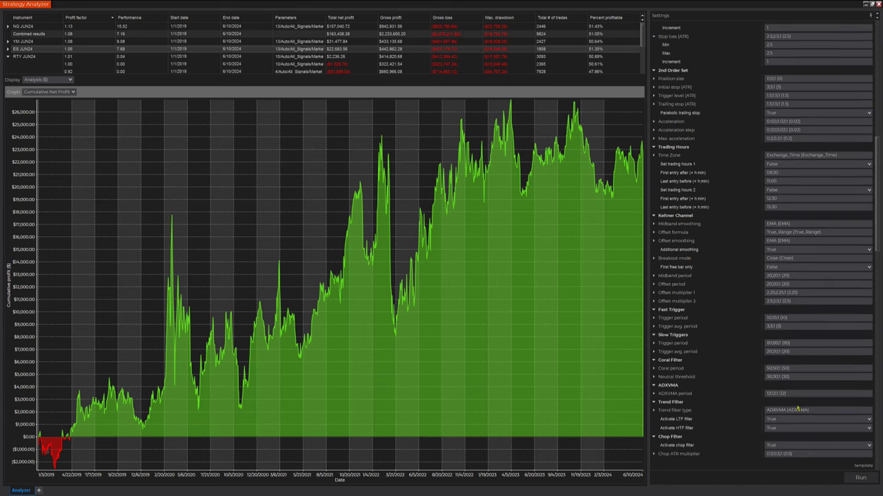
pyautogui.scroll(-11, 803, 414)
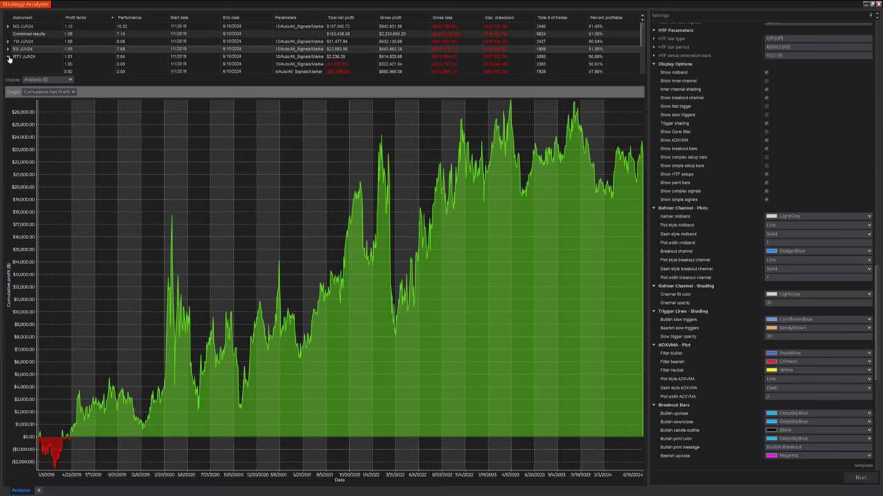
# - Collapse the RTY JUN24 results, then check the individual runs of NQ JUN24 and collapse them again
pyautogui.click(7, 56)
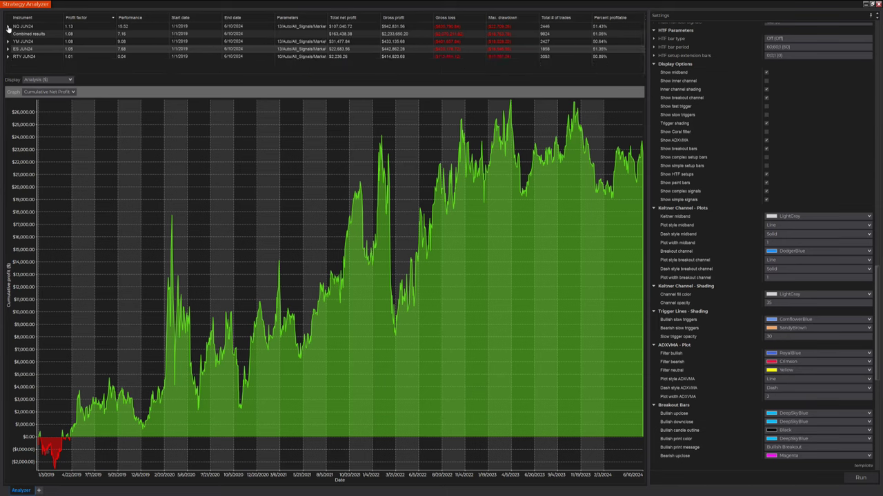
pyautogui.click(8, 27)
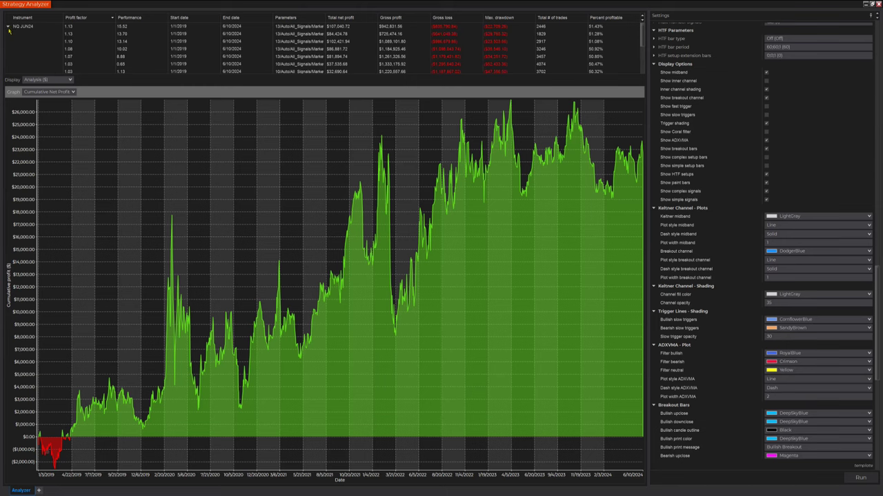
pyautogui.click(8, 27)
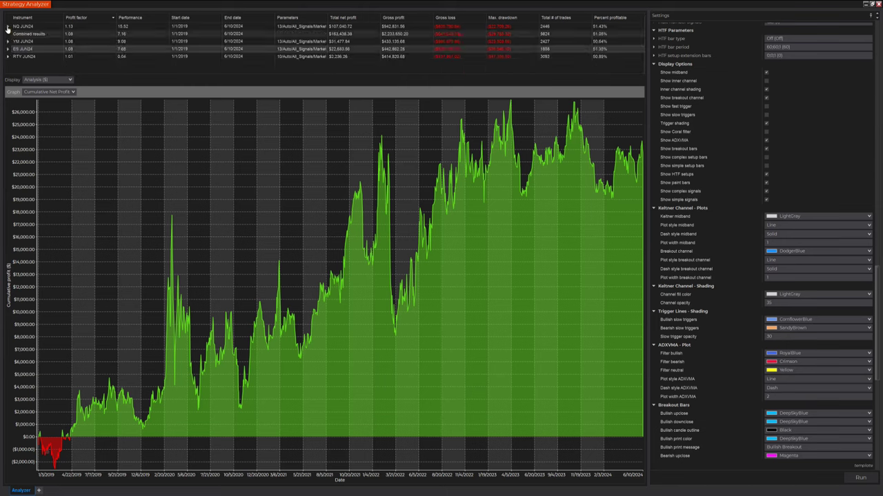